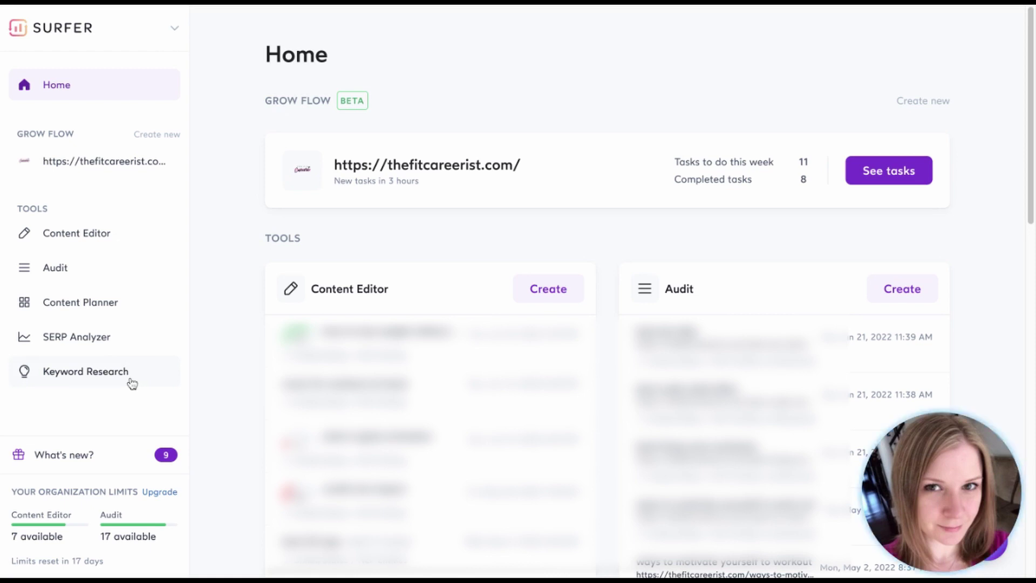
Step: Create a keyword research for "workout plans" with results for the United States
click(165, 369)
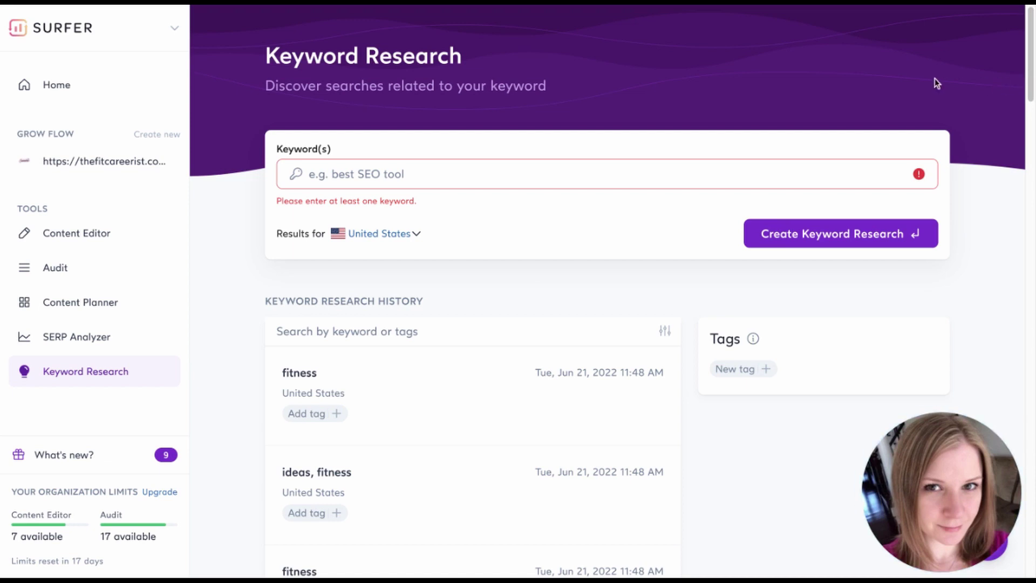
click(431, 173)
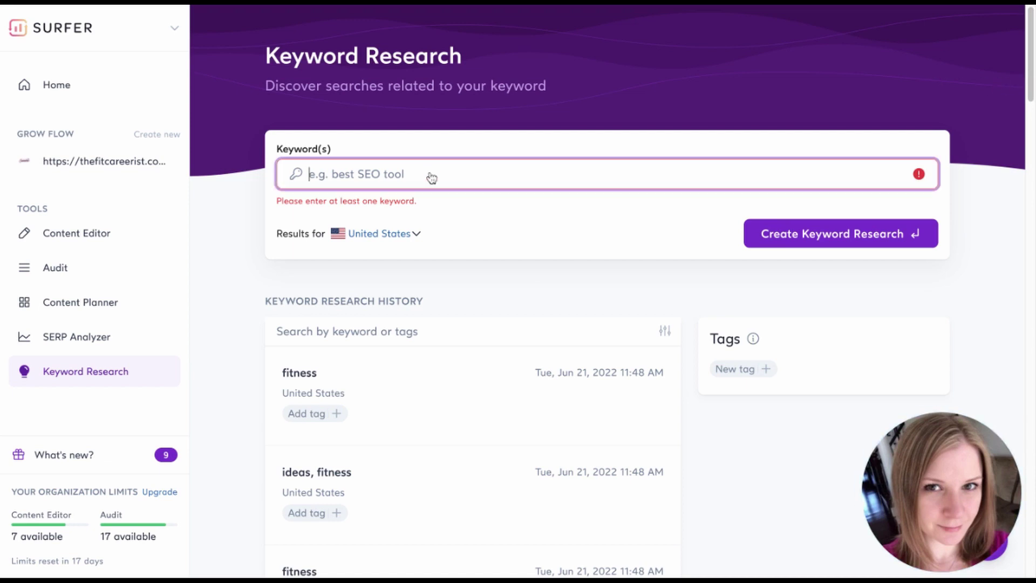
text(workout plans)
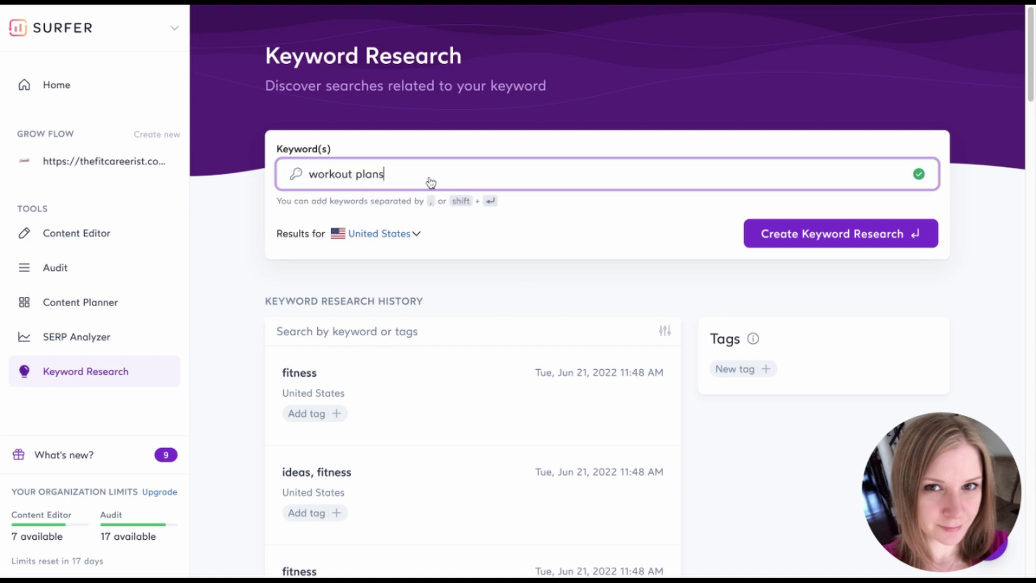
key(comma)
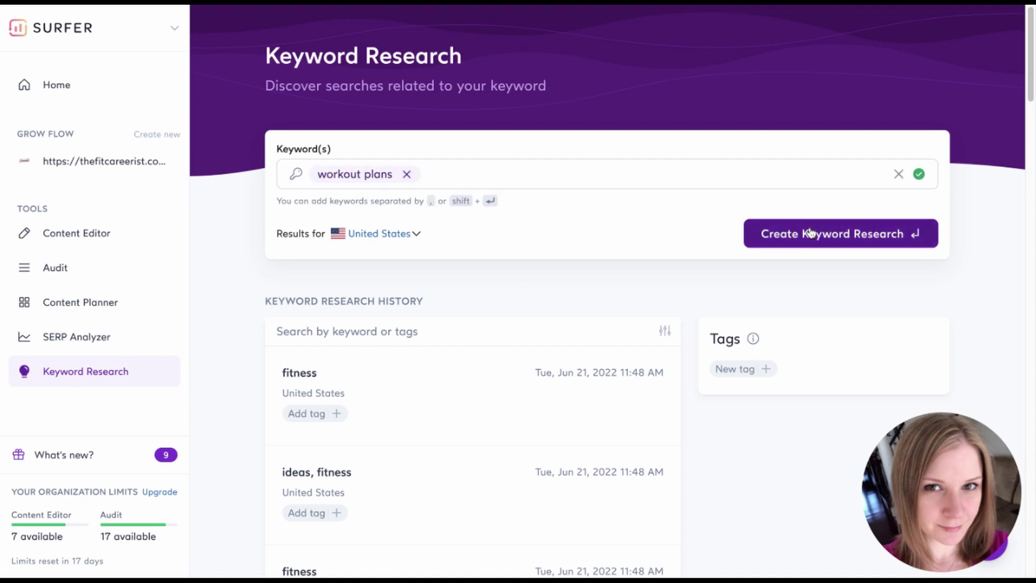
click(814, 233)
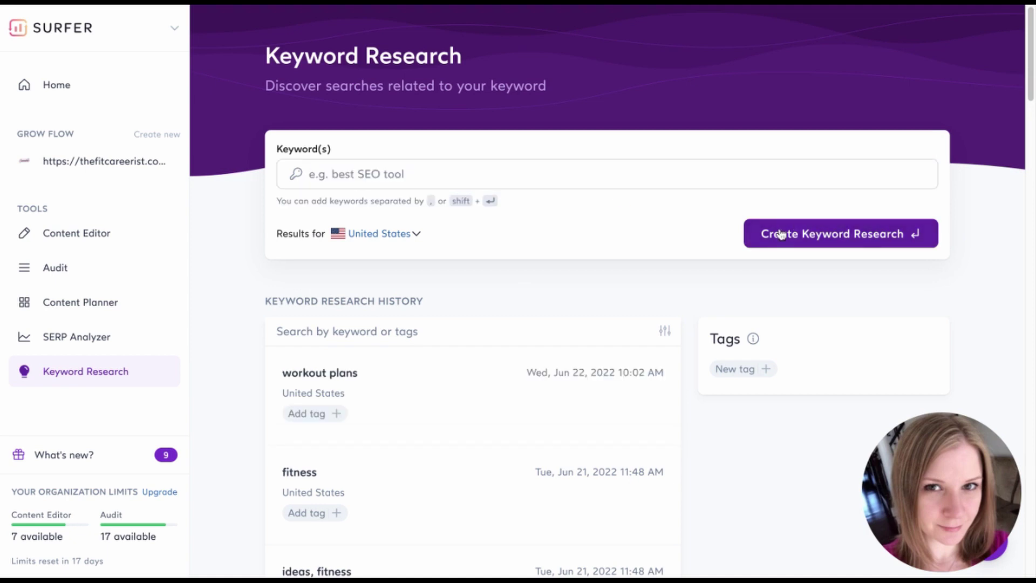
Step: Open the "workout plans" research and sort its similar keywords by search volume from highest to lowest
click(394, 401)
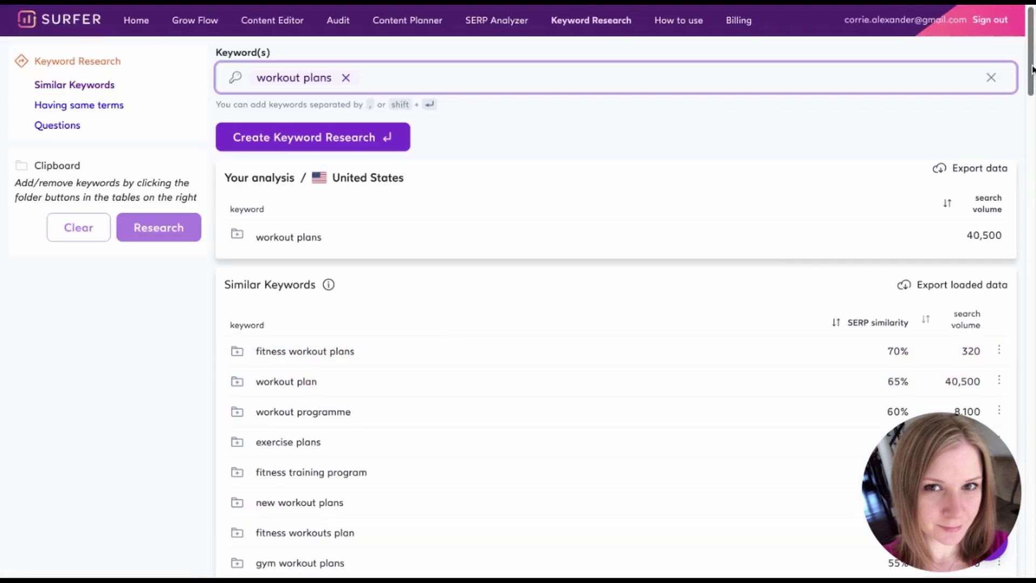
drag(1032, 69, 1031, 102)
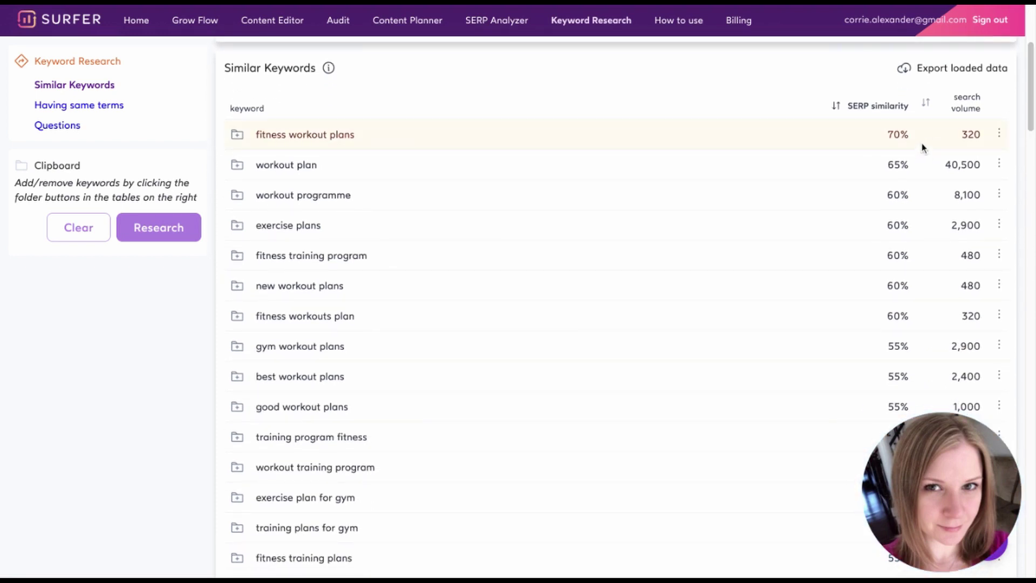
click(967, 111)
mouse_move(1030, 113)
mouse_down()
mouse_move(1030, 304)
mouse_move(1030, 98)
mouse_up()
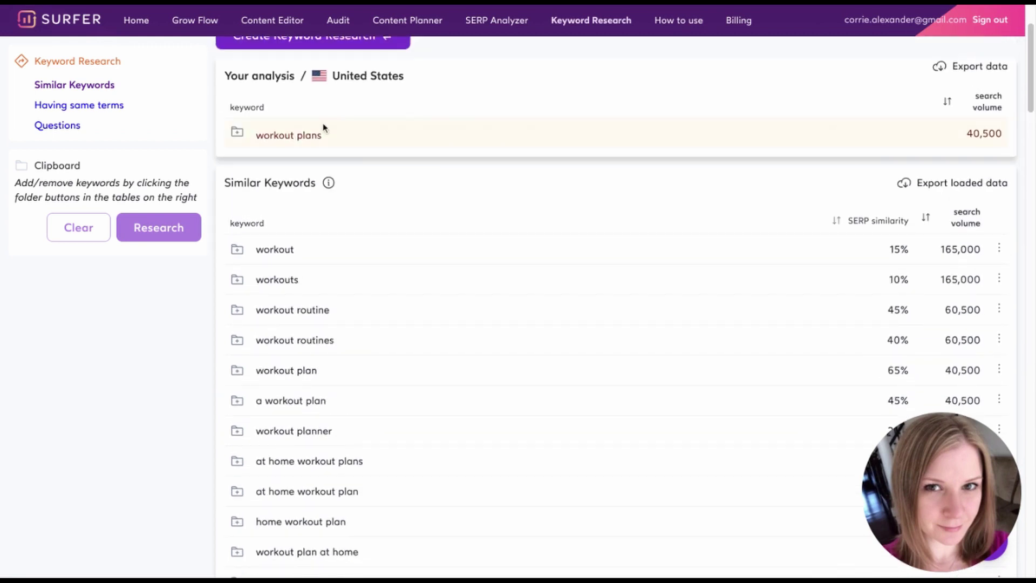
Step: Show the question keywords related to "workout plans" and look through the list
click(57, 125)
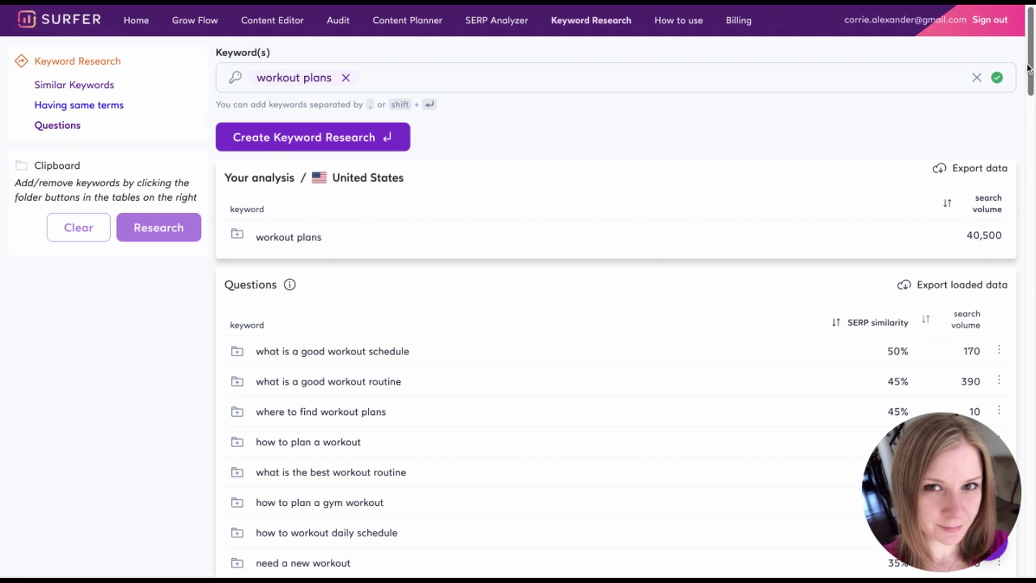
scroll(1028, 69, down, 2)
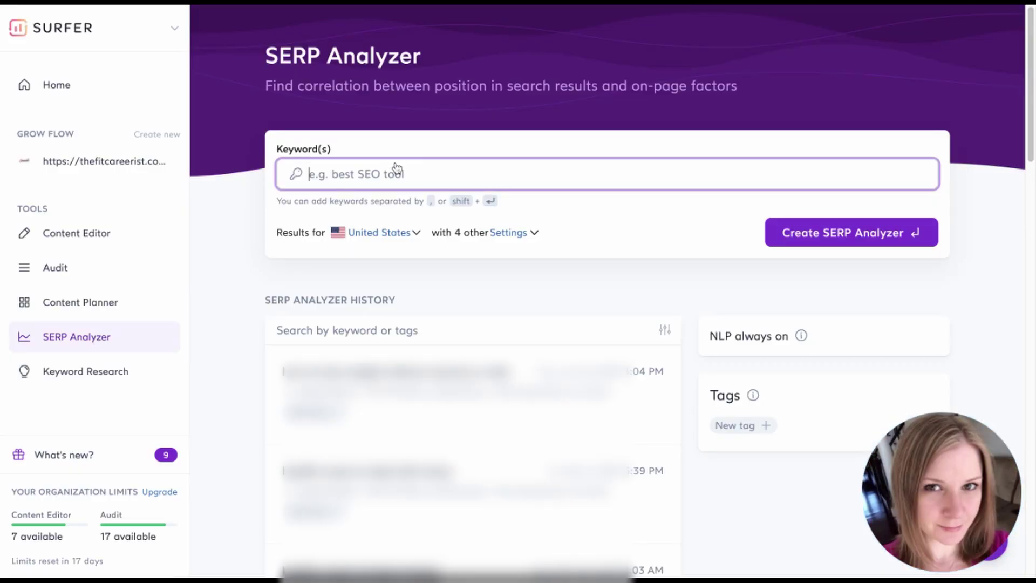
Step: Create a SERP Analyzer query for "what is a good workout routine" with results for the United States
text(what is a good workout routine)
key(shift+Return)
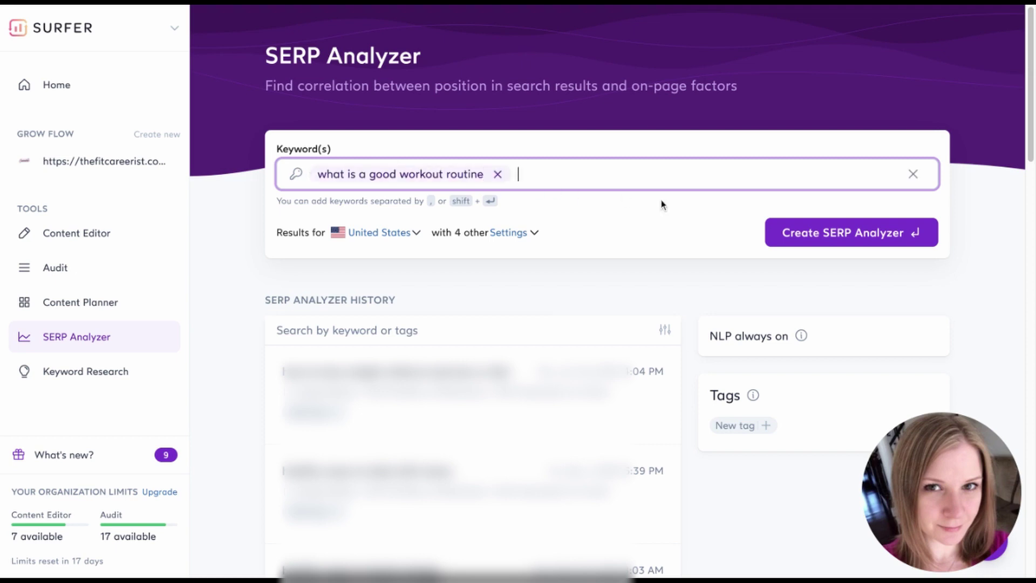
click(837, 233)
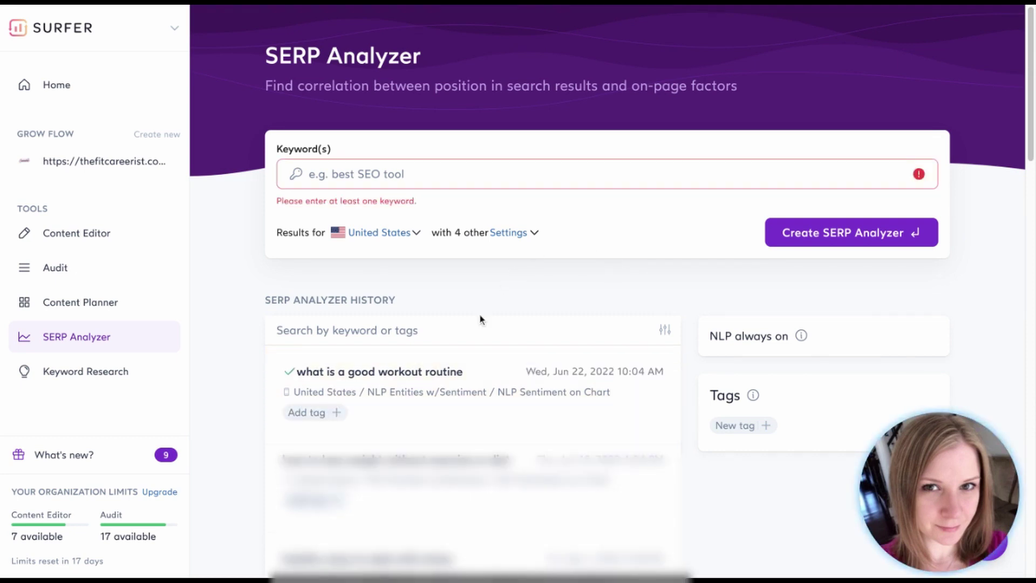
Step: Open the "what is a good workout routine" SERP analysis and examine the word-count chart and the competitors' content and domain scores
click(405, 397)
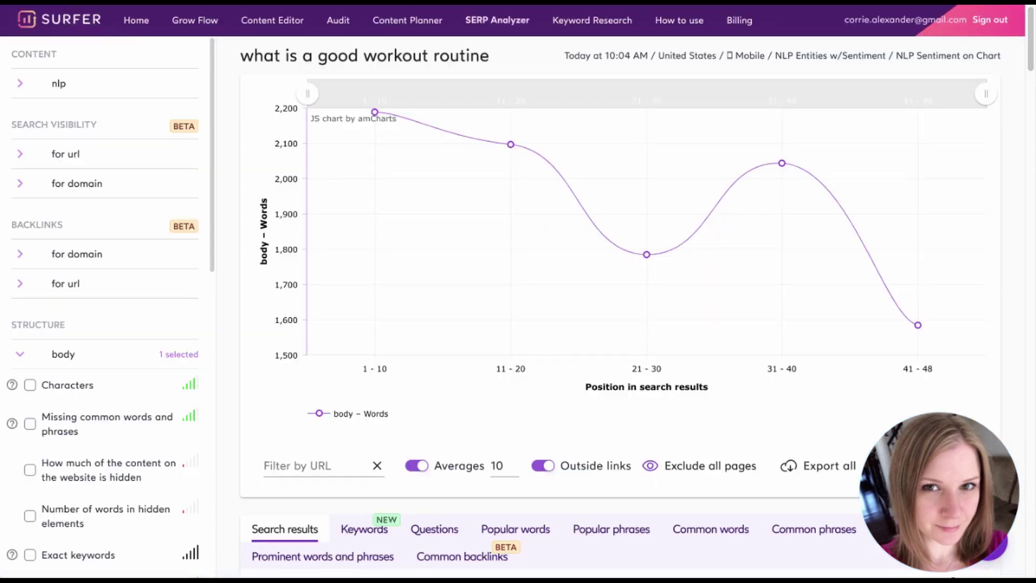
mouse_move(412, 250)
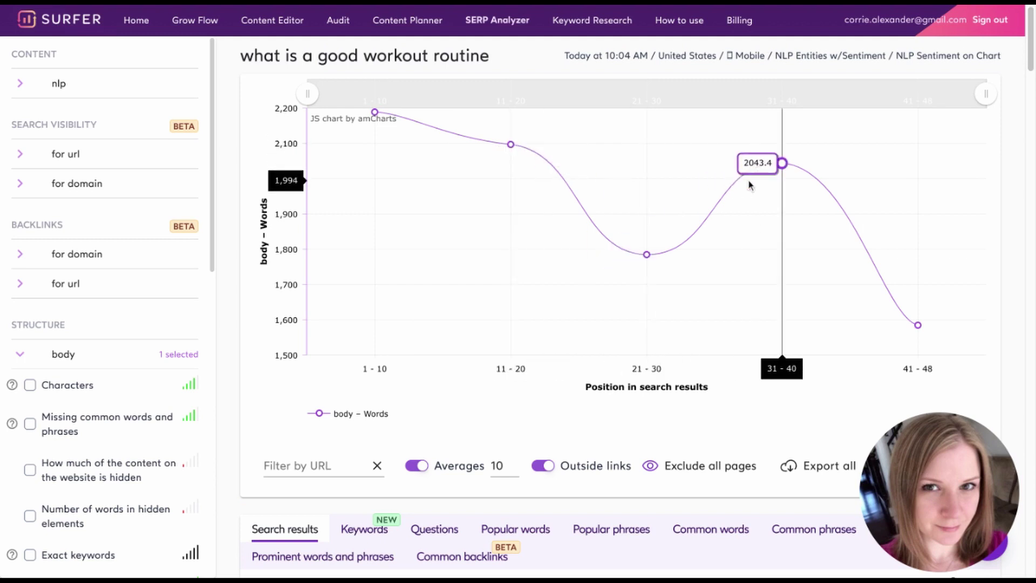
scroll(1031, 67, down, 1)
scroll(1032, 67, down, 8)
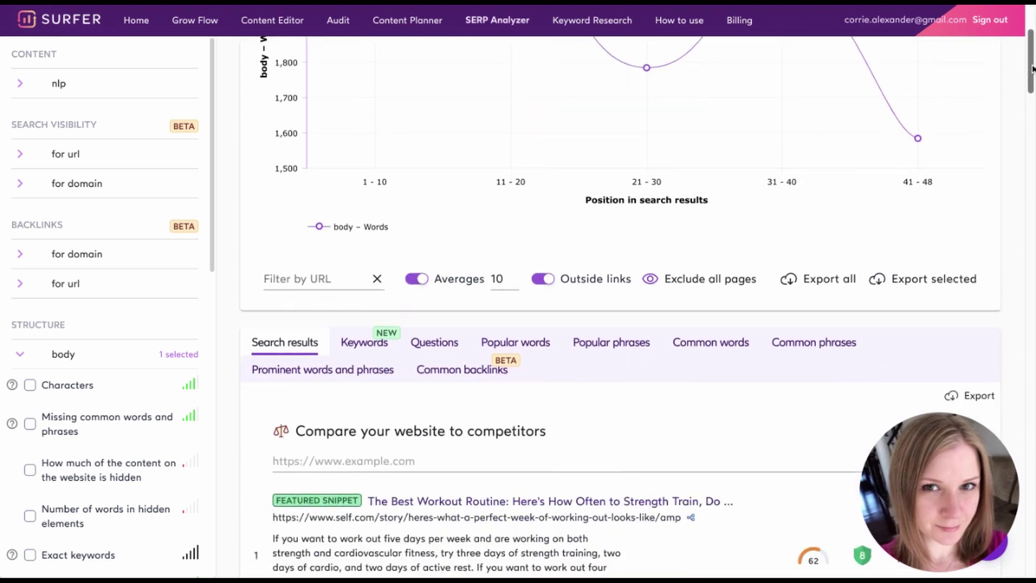
scroll(636, 302, down, 2)
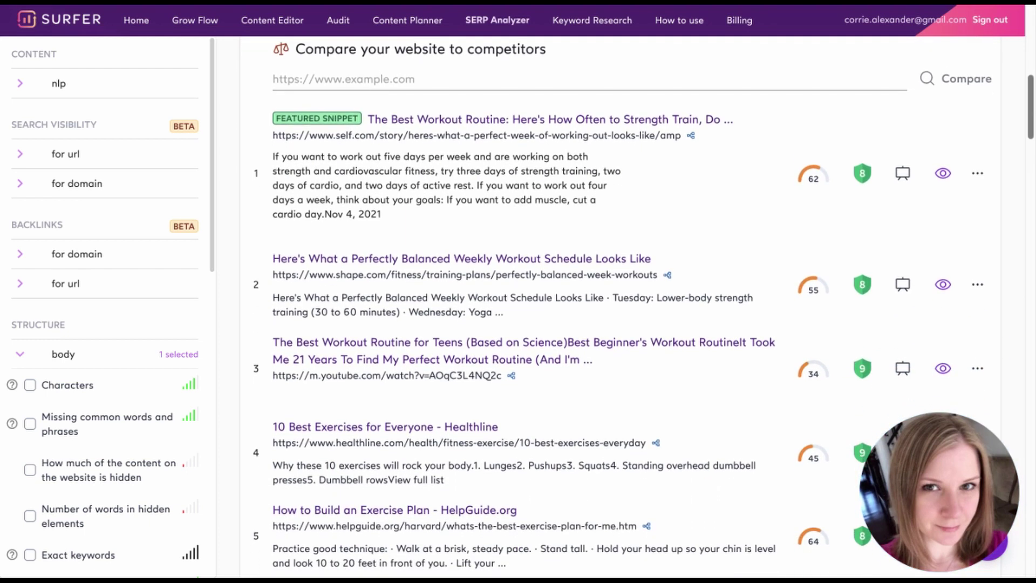
mouse_move(866, 172)
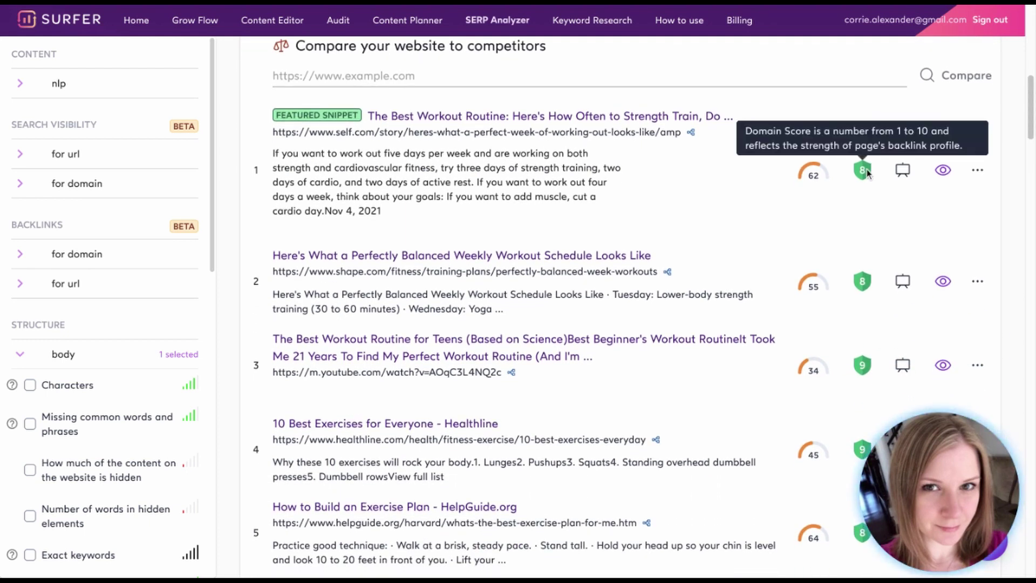
mouse_move(806, 174)
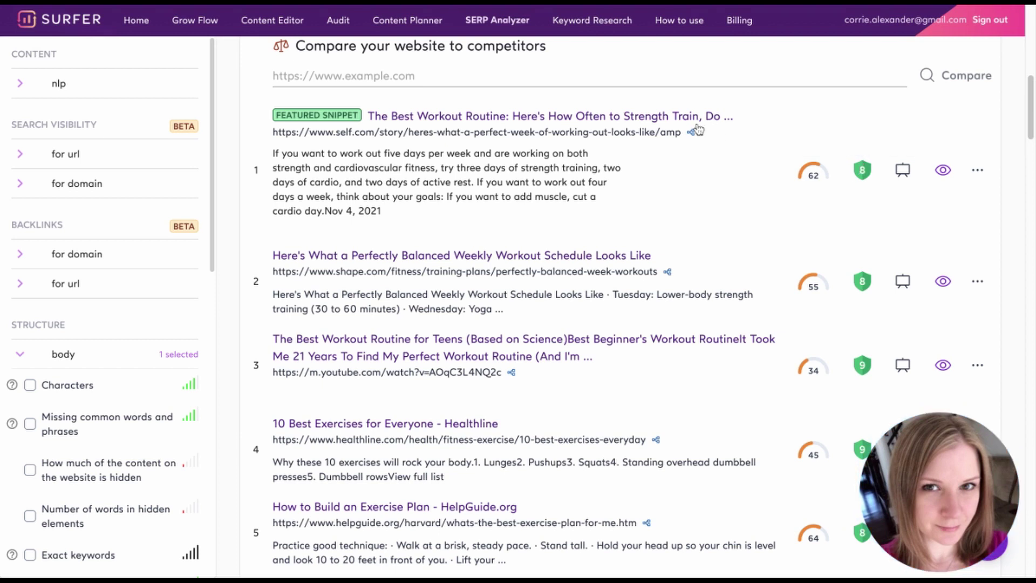
scroll(693, 132, down, 1)
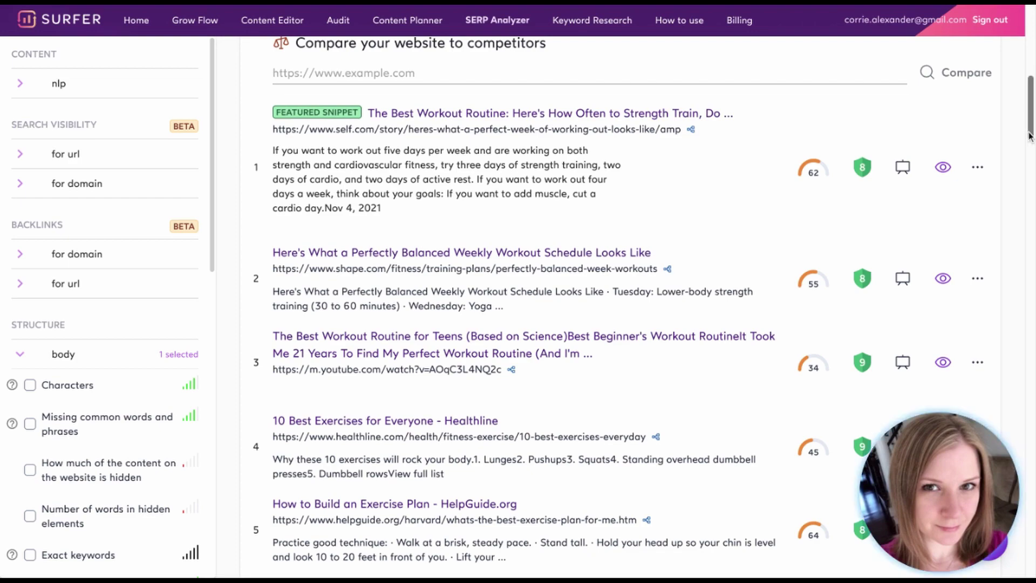
scroll(1028, 135, up, 5)
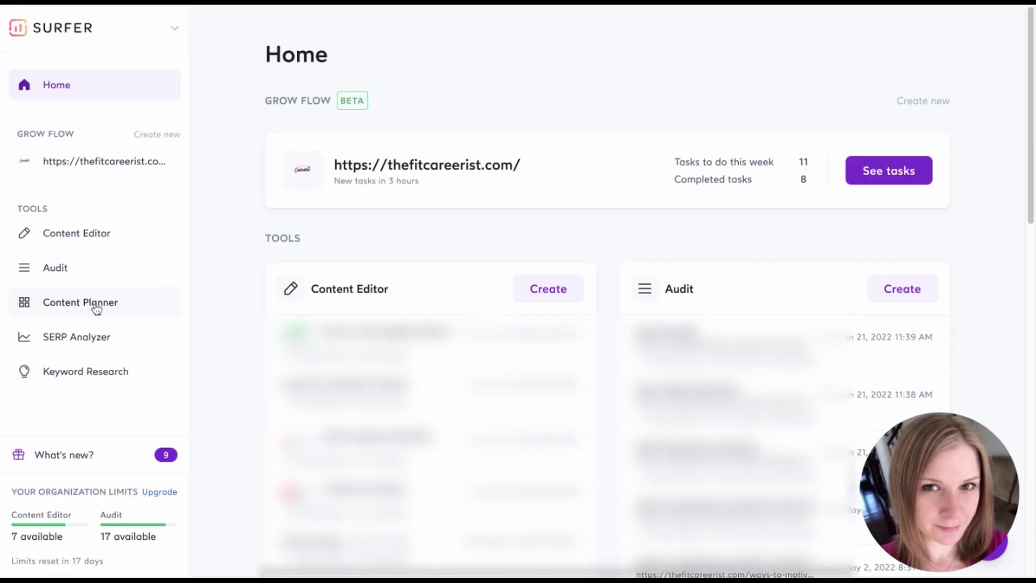
Step: Create a Content Planner for the keyword "what is a good workout routine" with United States results
click(96, 305)
text(what is a good workout routine)
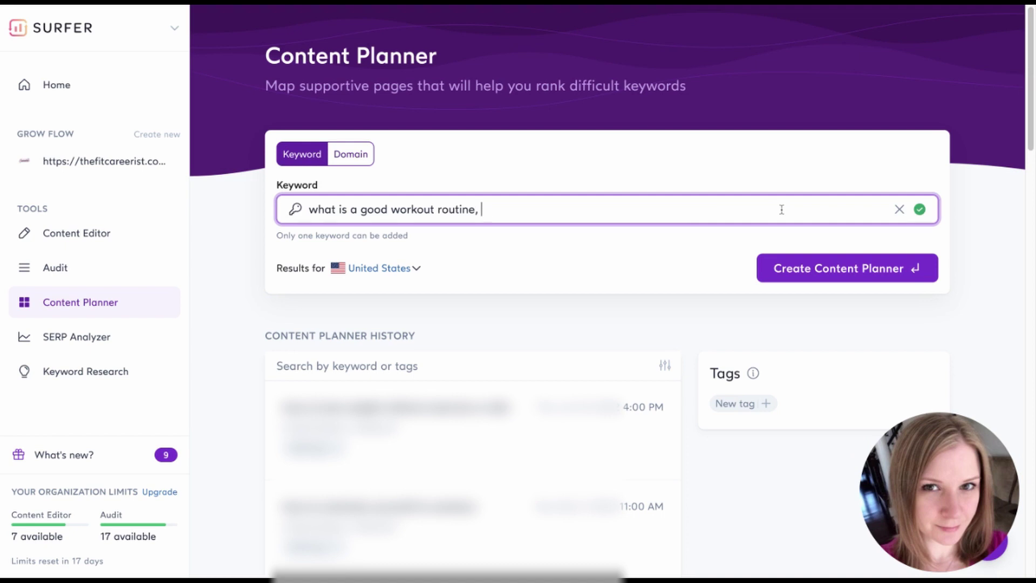
click(828, 269)
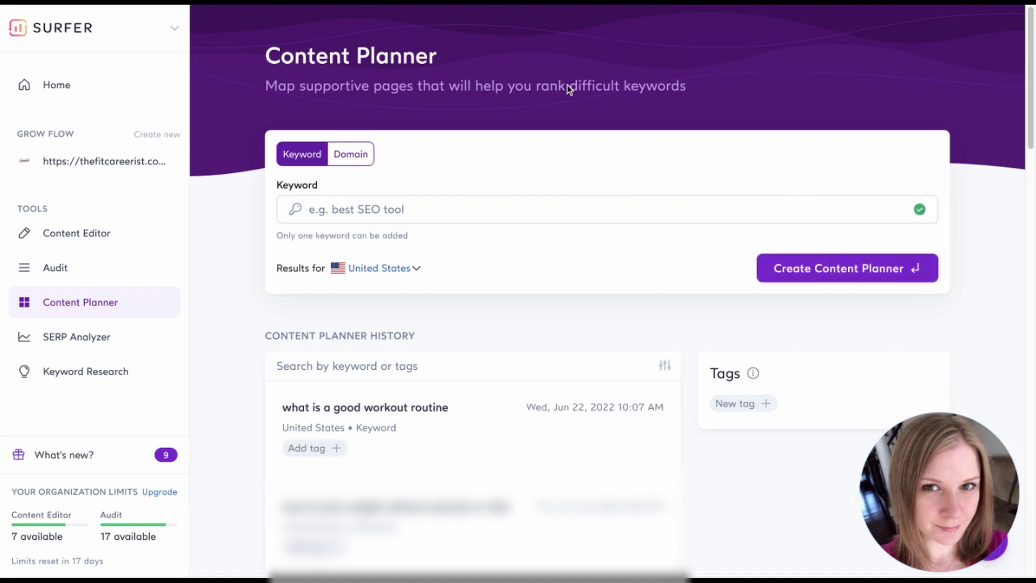
Step: Open the "what is a good workout routine" content plan and inspect the keywords in the "best 30 minute workouts" cluster
scroll(818, 119, down, 3)
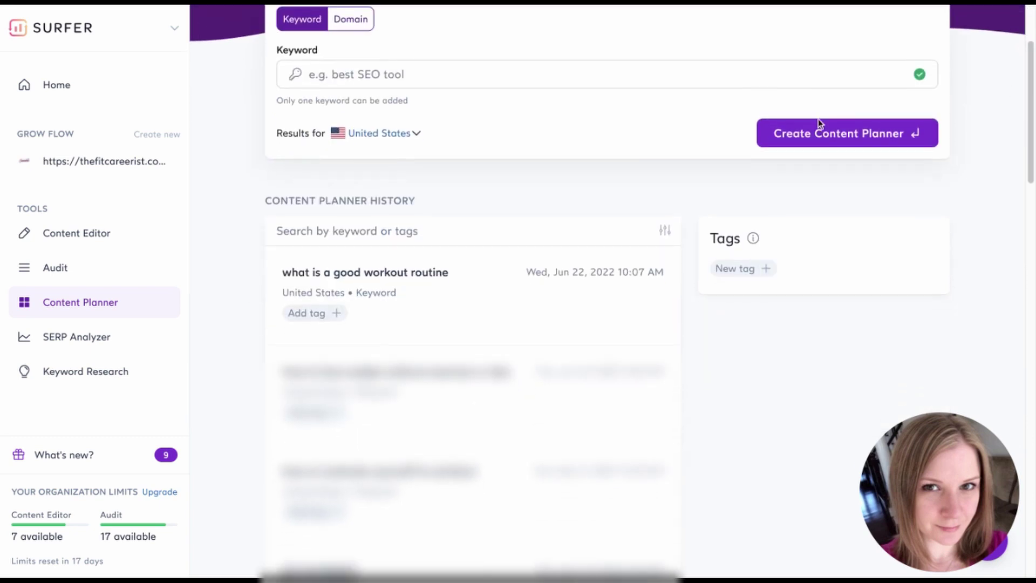
click(455, 302)
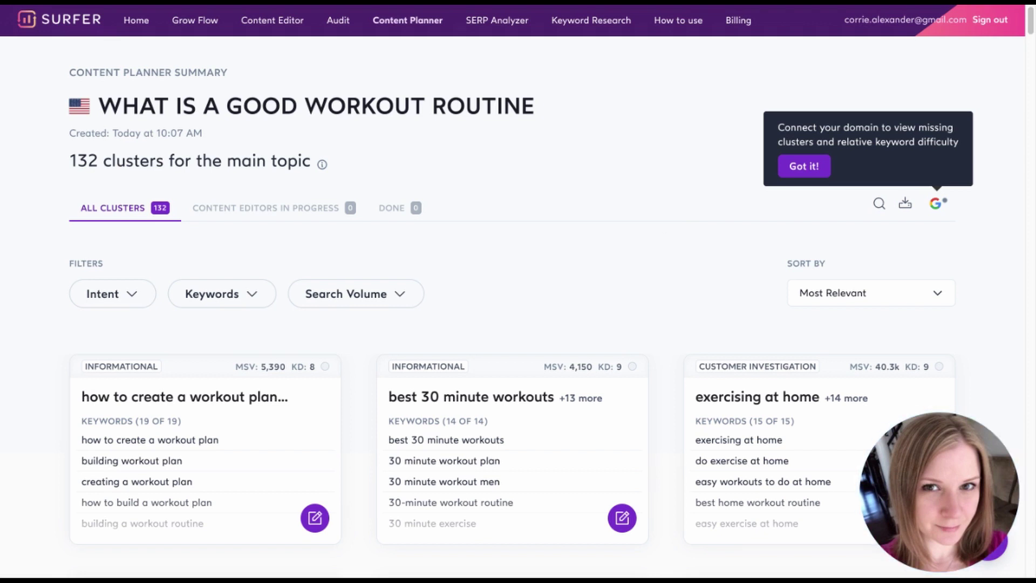
scroll(938, 64, down, 5)
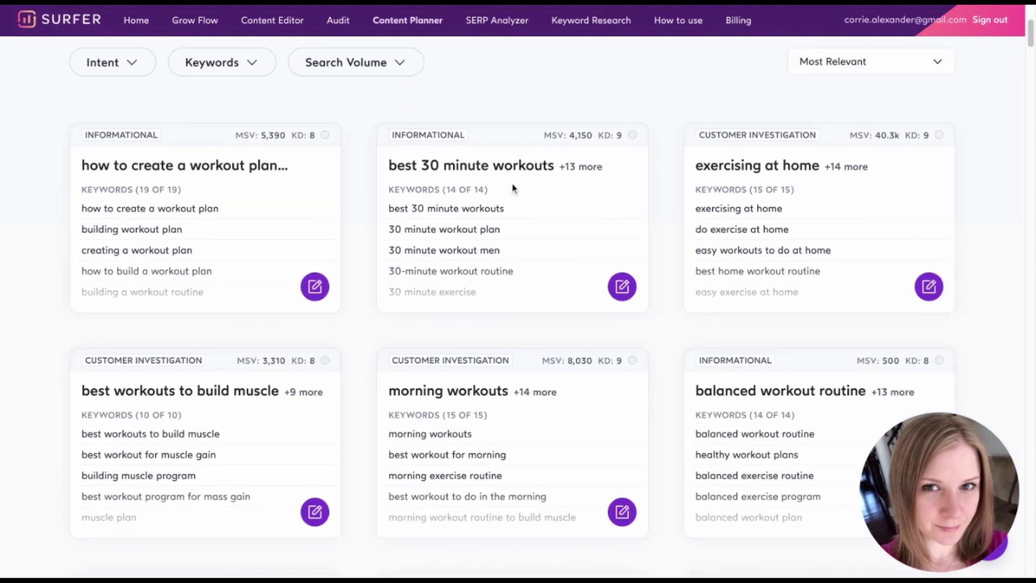
click(513, 209)
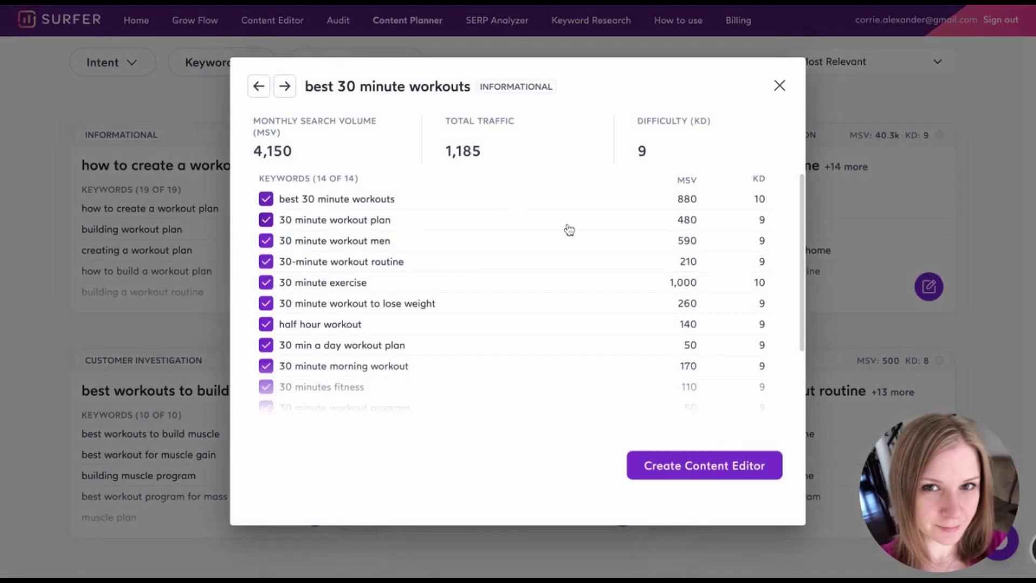
click(778, 85)
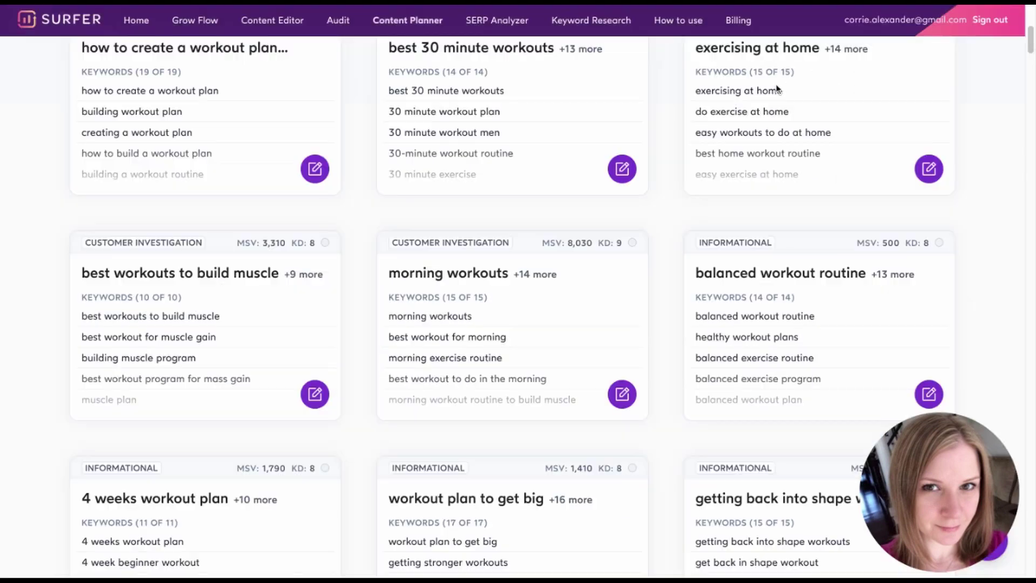
Step: Sort the topic clusters by difficulty from low to high
scroll(932, 183, up, 7)
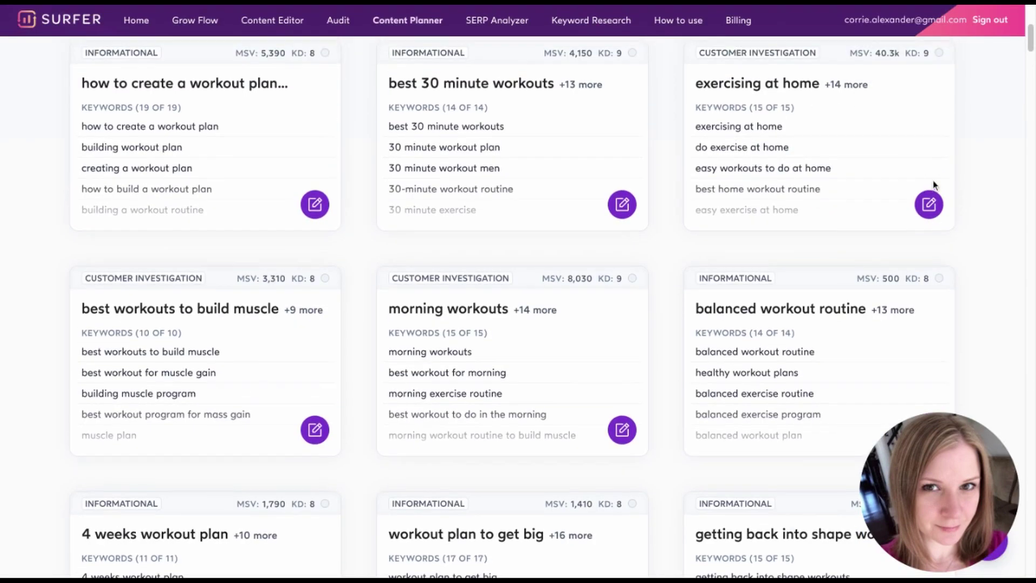
click(855, 293)
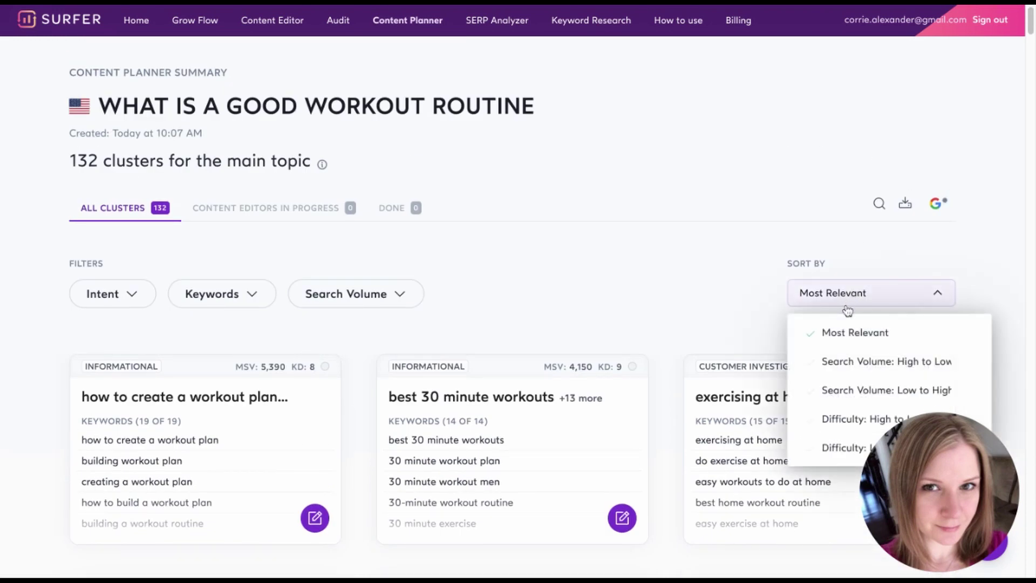
scroll(852, 334, down, 2)
click(852, 337)
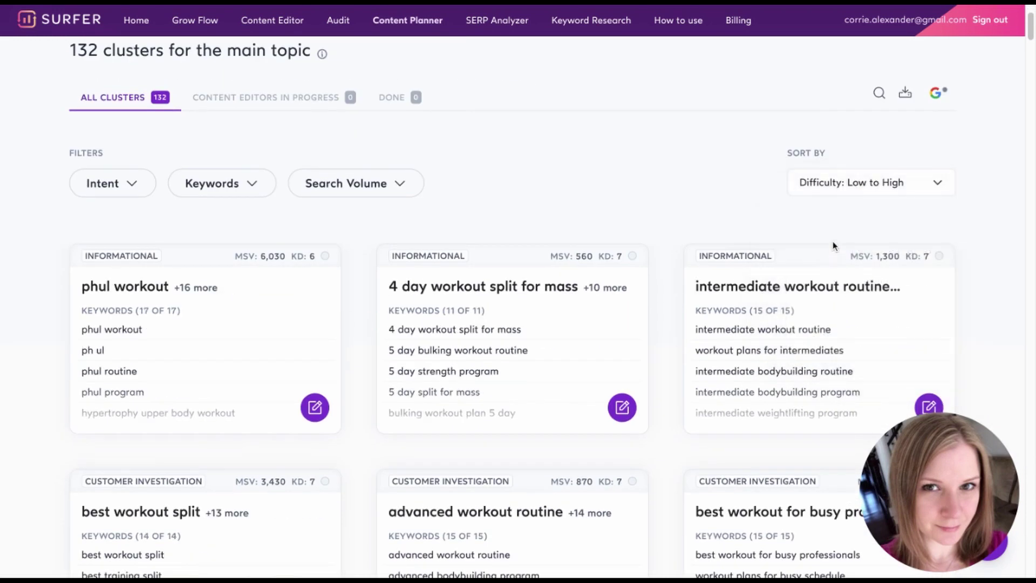
Step: Filter the topic clusters to show only those with Informational intent
click(142, 188)
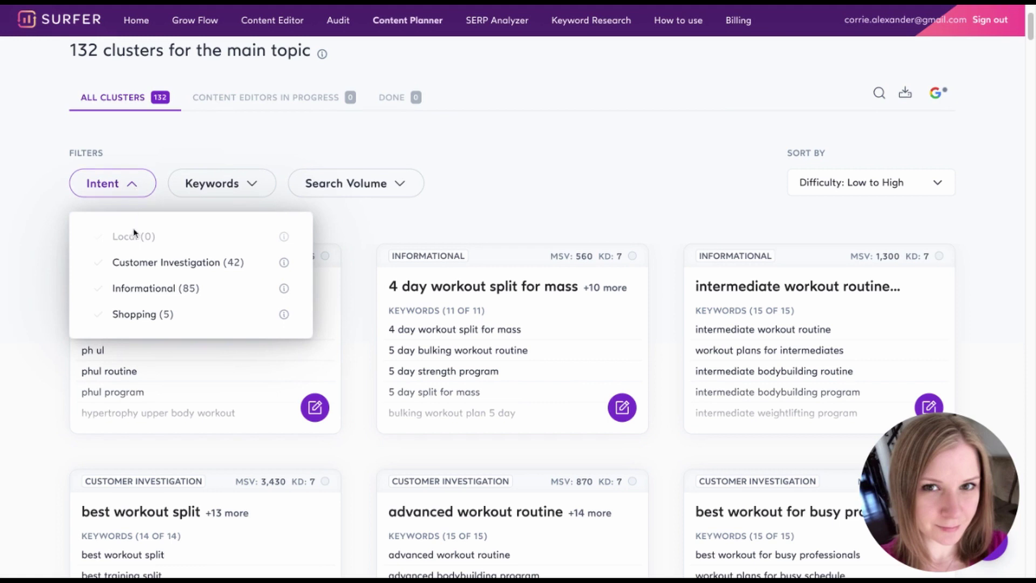
click(137, 290)
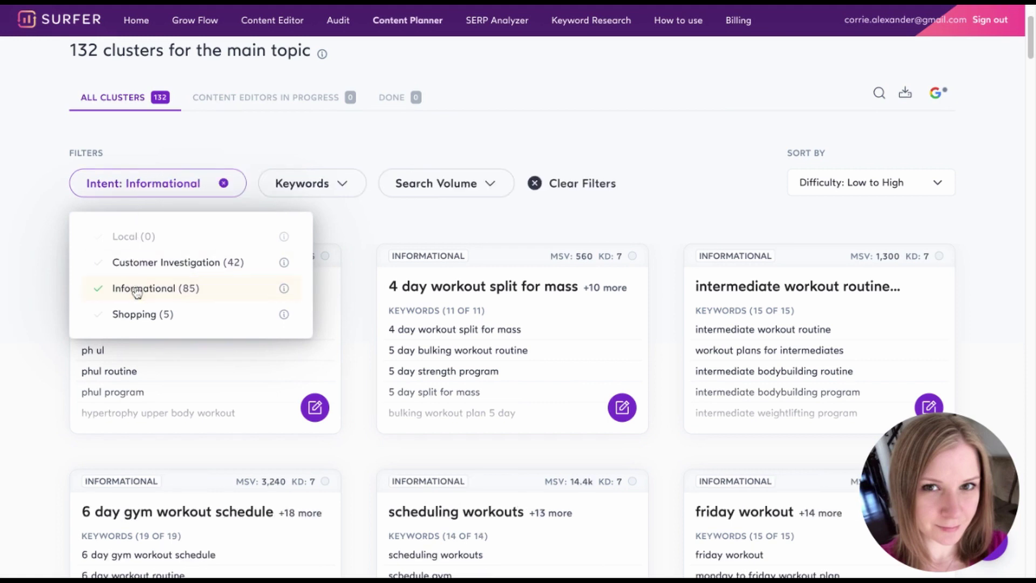
click(382, 232)
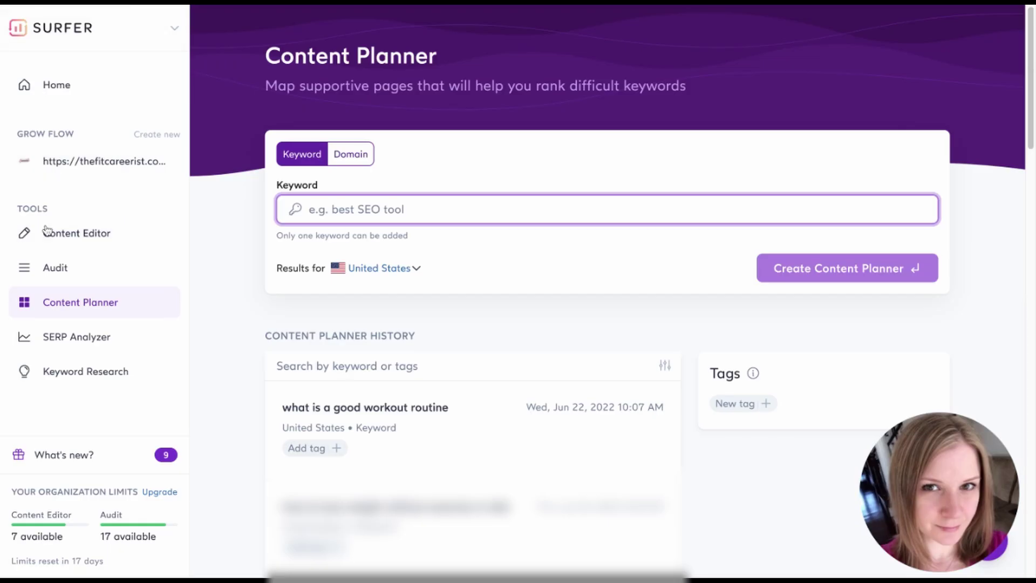
Step: Open the existing "best hiit shoes for women" audit from the Audit history
click(58, 273)
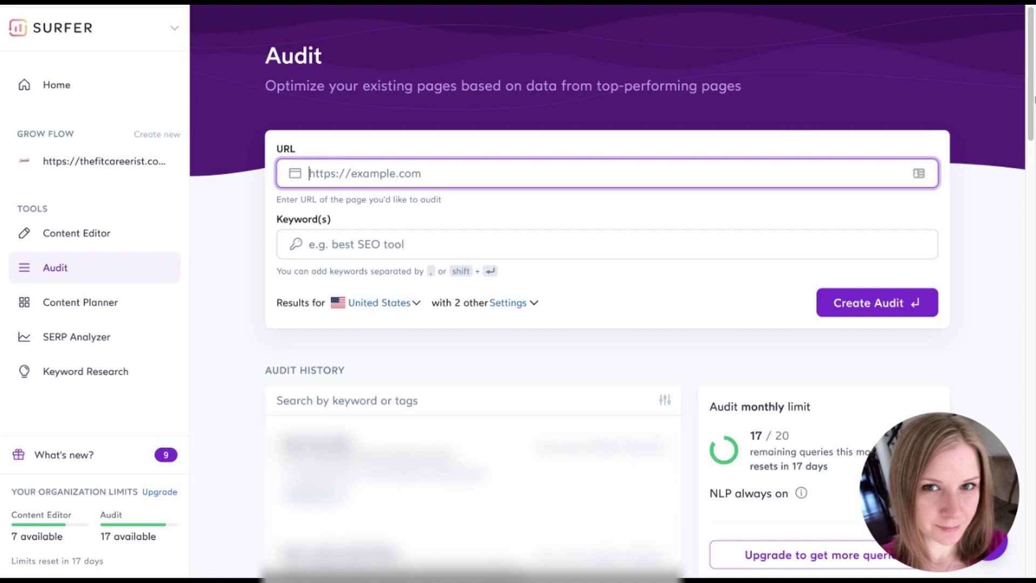
scroll(607, 291, down, 15)
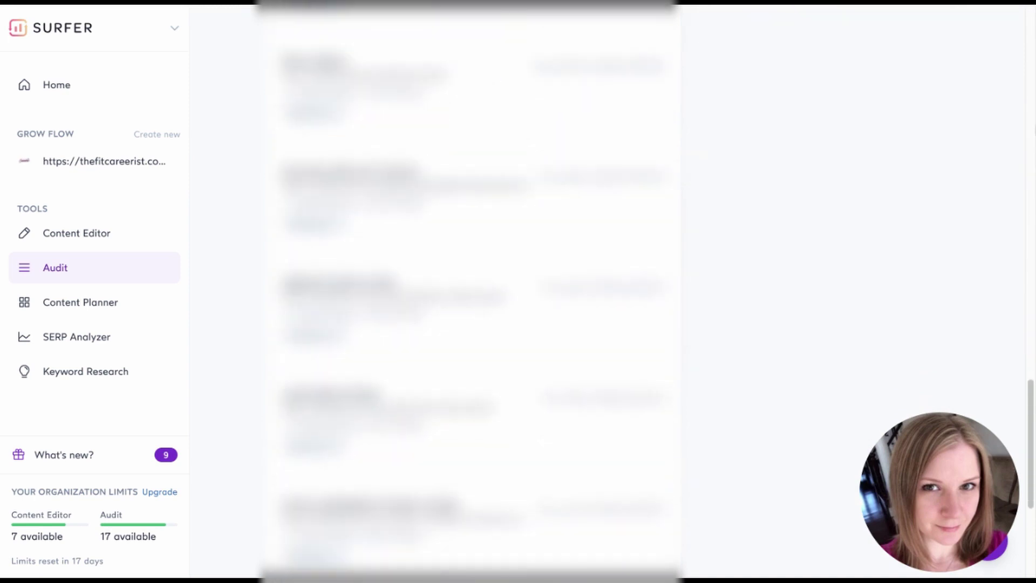
scroll(469, 291, down, 1)
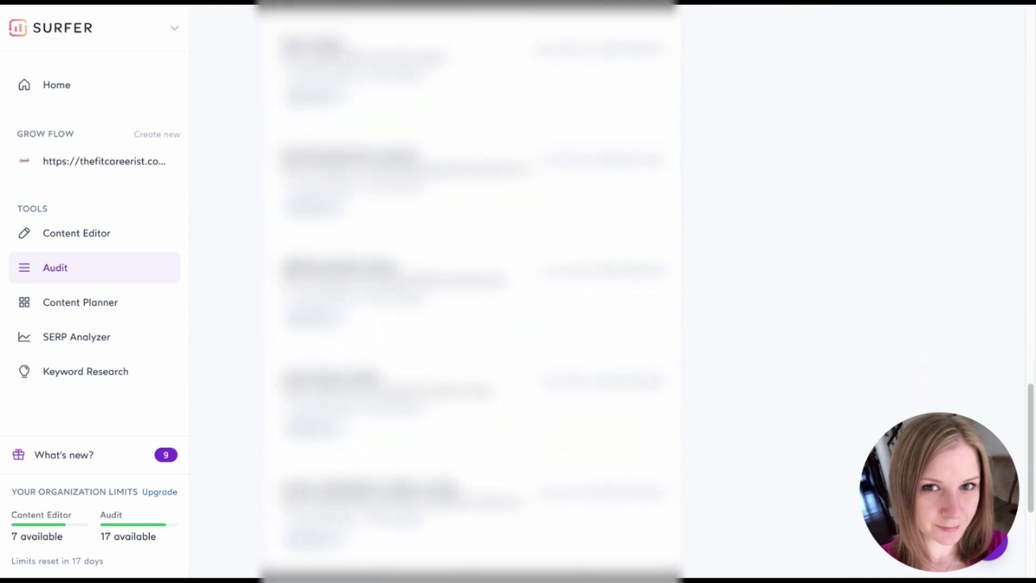
click(611, 282)
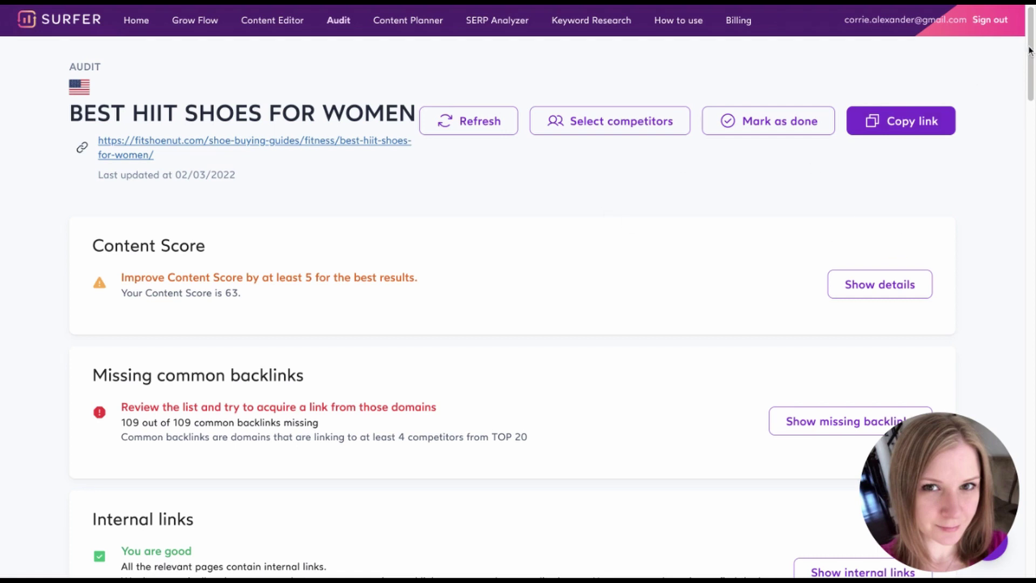
Step: Review the audit's content score, backlinks, internal links, terms to use, partial keywords, page structure, meta lengths and time to first byte sections
scroll(1030, 50, down, 3)
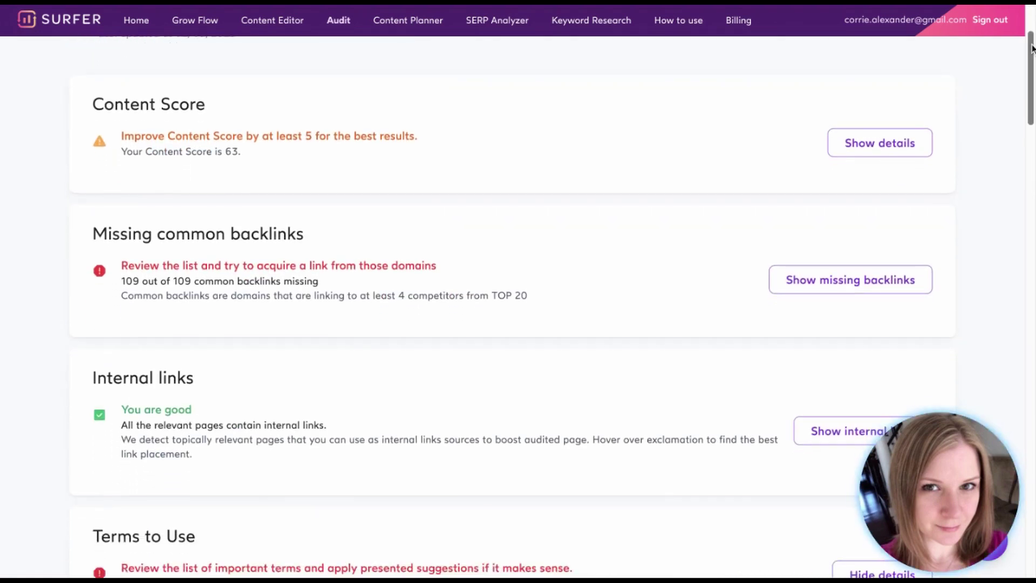
scroll(513, 324, down, 2)
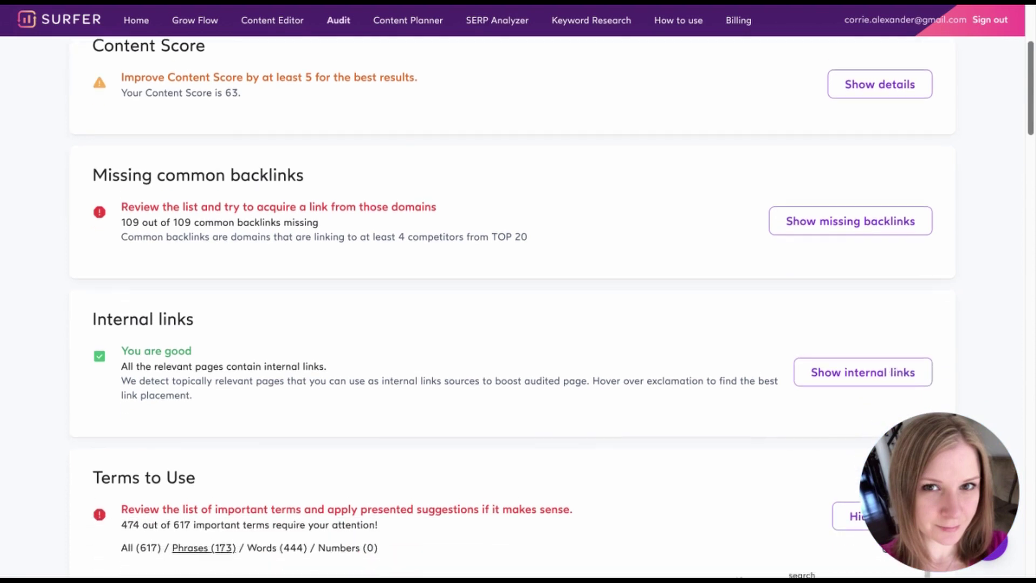
scroll(512, 323, down, 5)
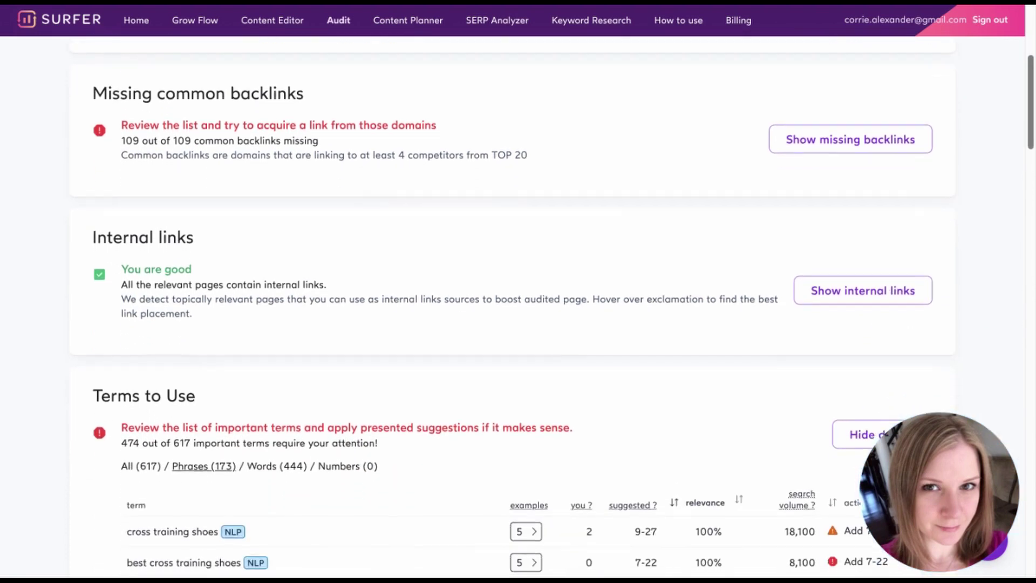
scroll(513, 324, down, 10)
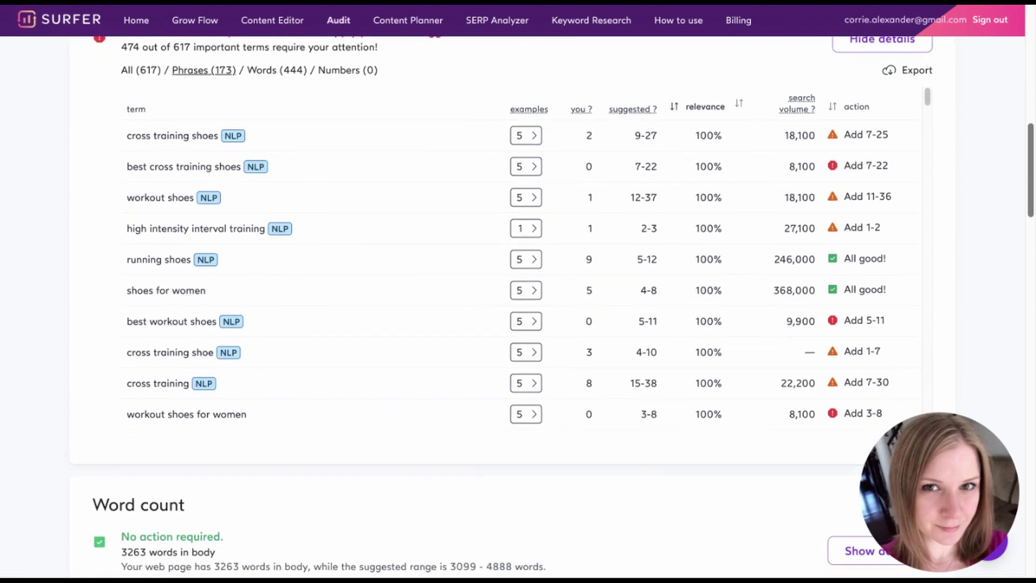
scroll(513, 324, down, 20)
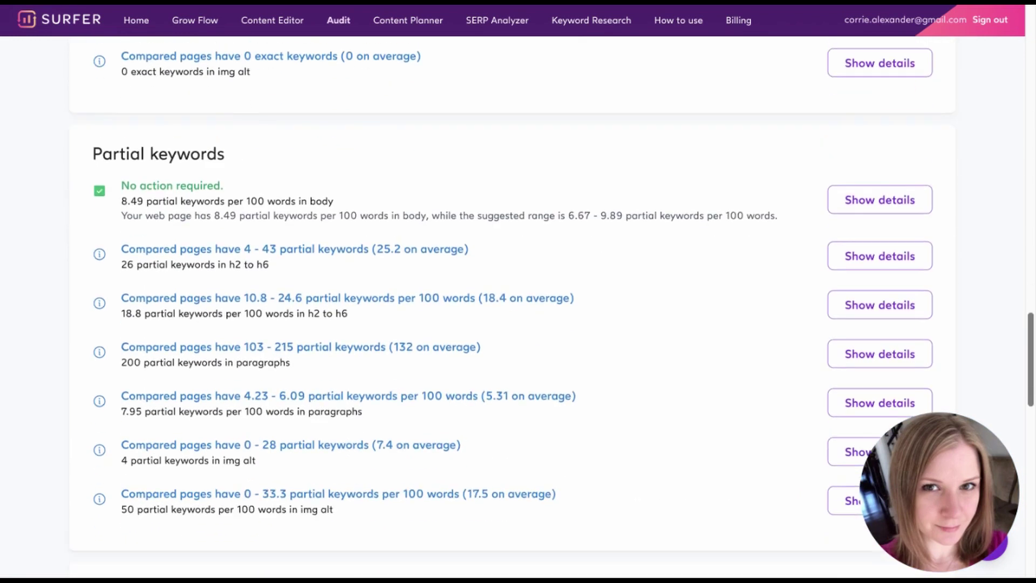
scroll(512, 324, down, 4)
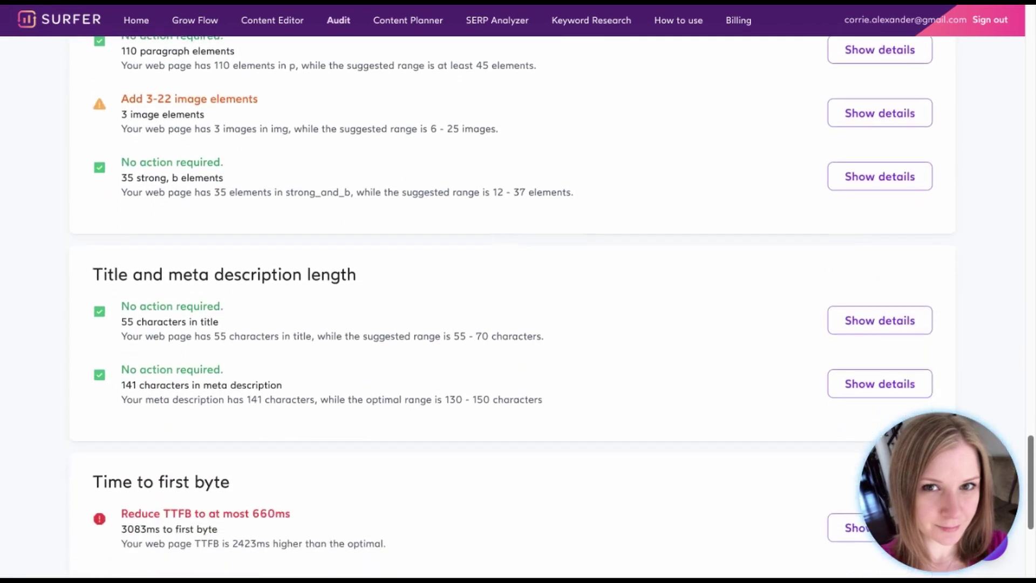
scroll(512, 324, up, 8)
scroll(512, 324, up, 20)
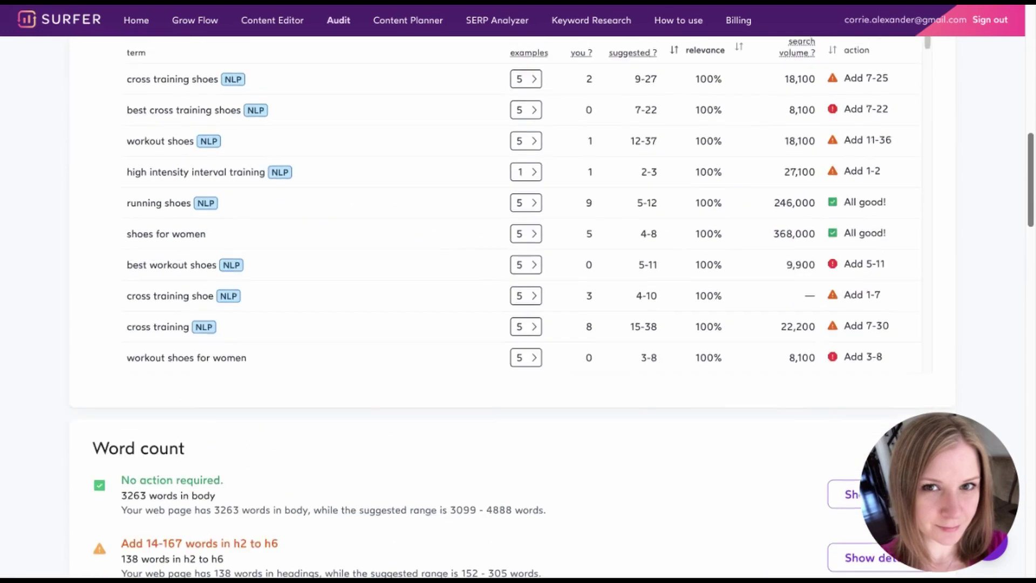
scroll(512, 324, up, 4)
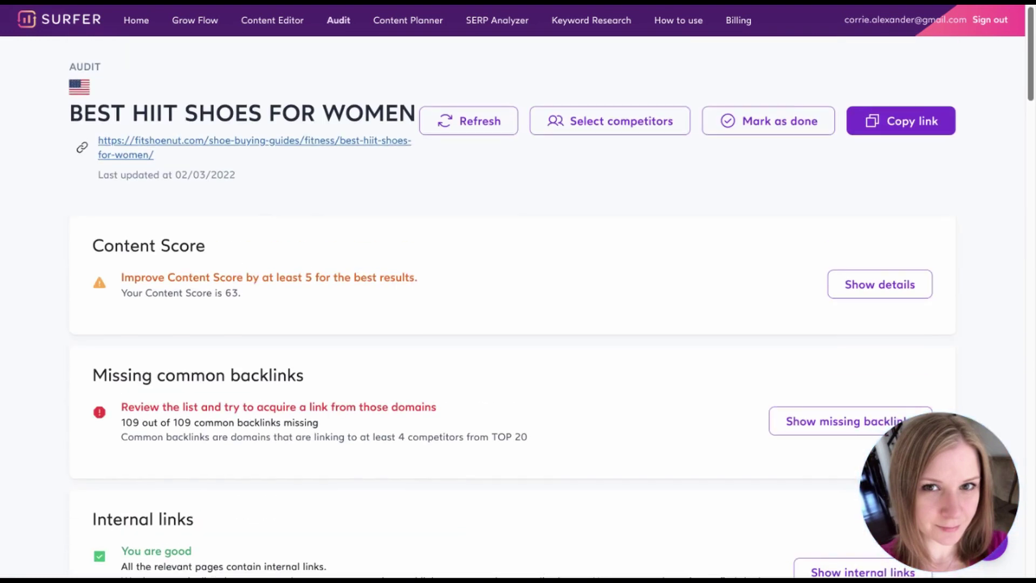
click(468, 128)
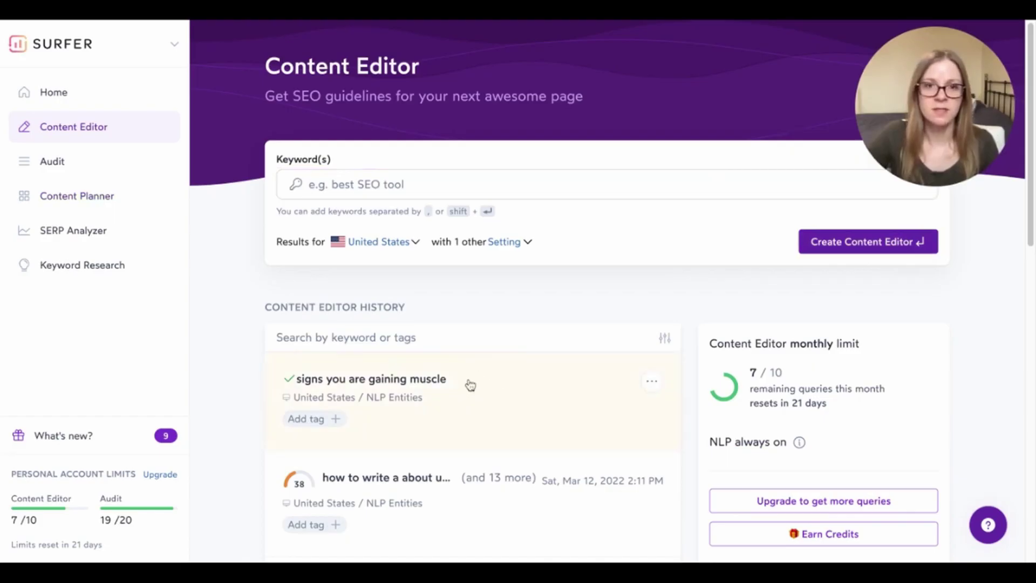
Step: Open the "signs you are gaining muscle" document in the Content Editor and examine its content score and structure guidelines
click(485, 392)
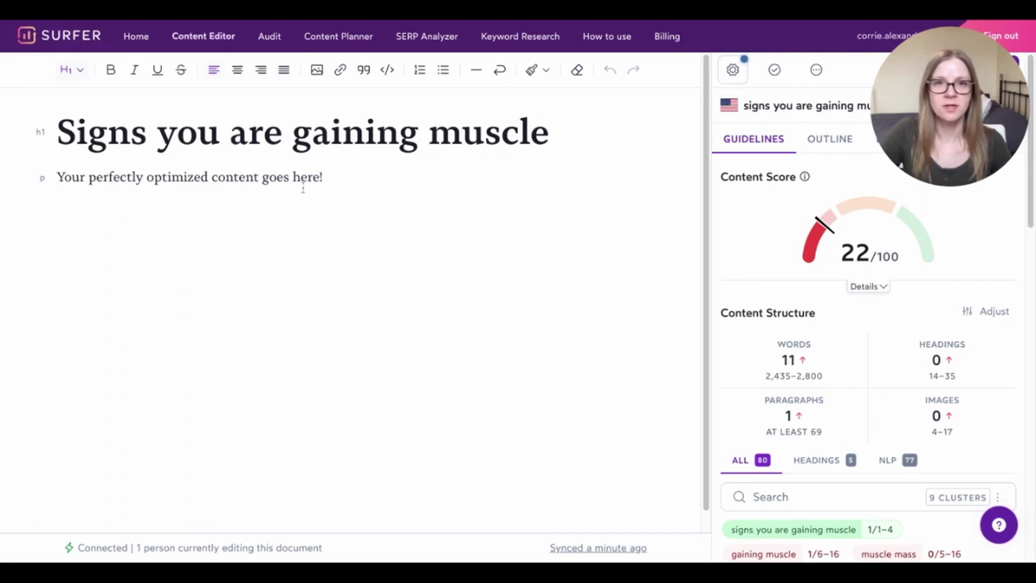
mouse_move(908, 120)
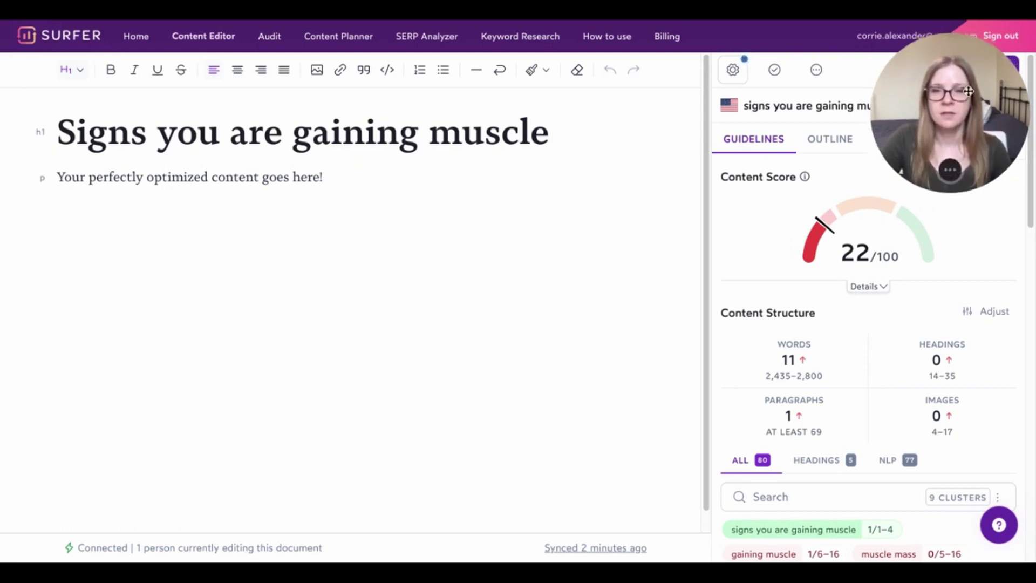
drag(949, 135, 968, 91)
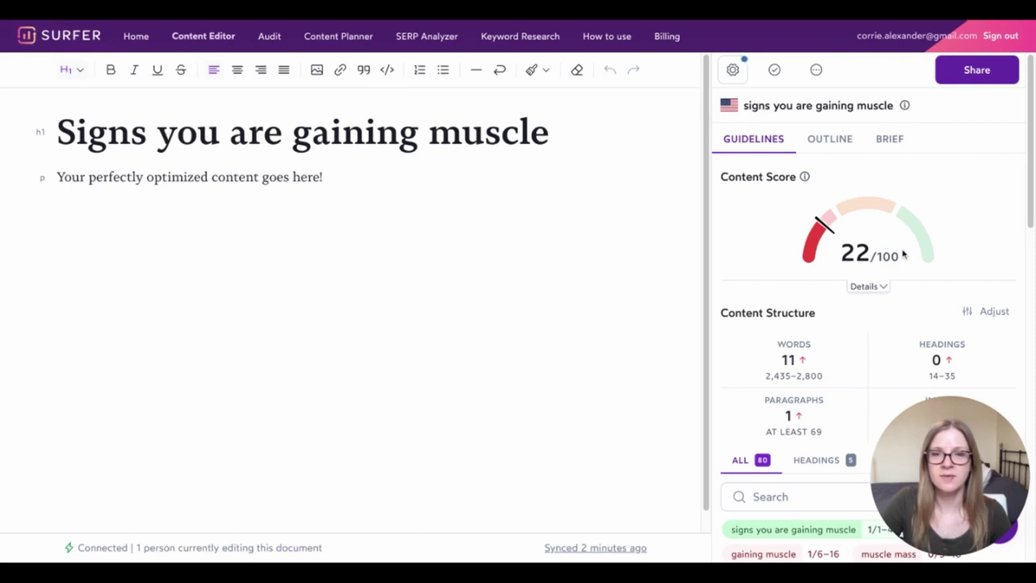
mouse_move(835, 235)
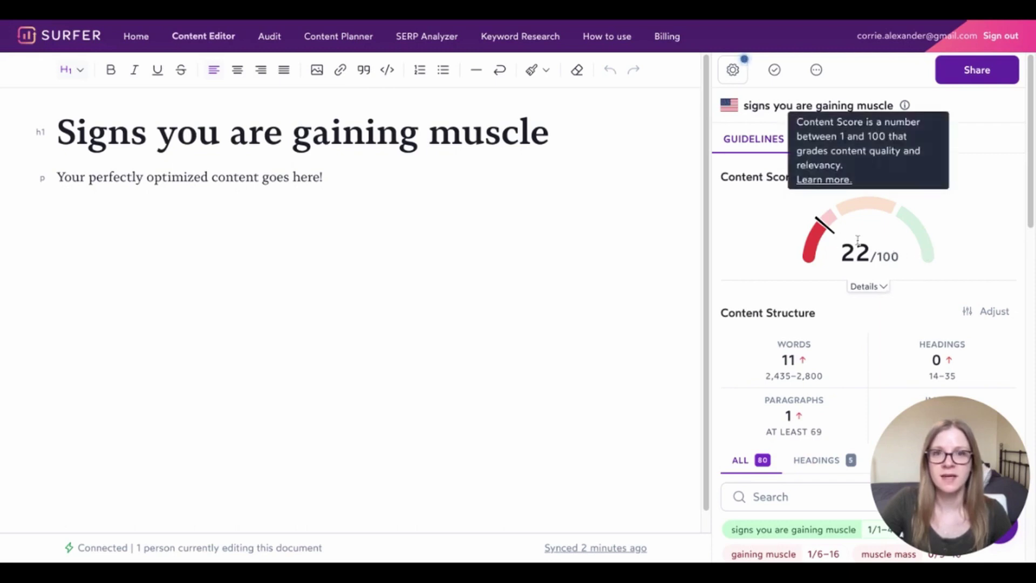
scroll(814, 296, down, 3)
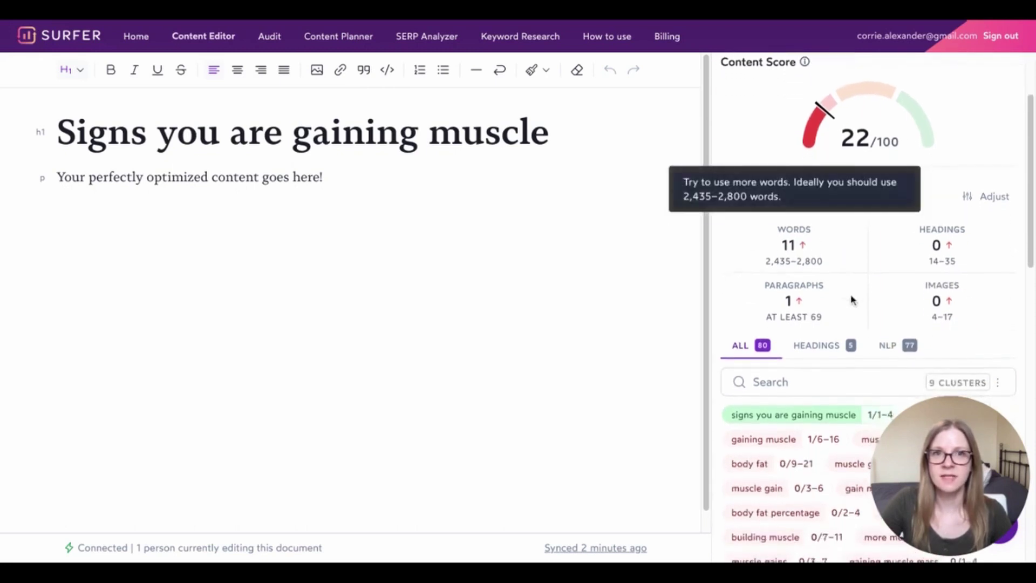
scroll(851, 300, down, 1)
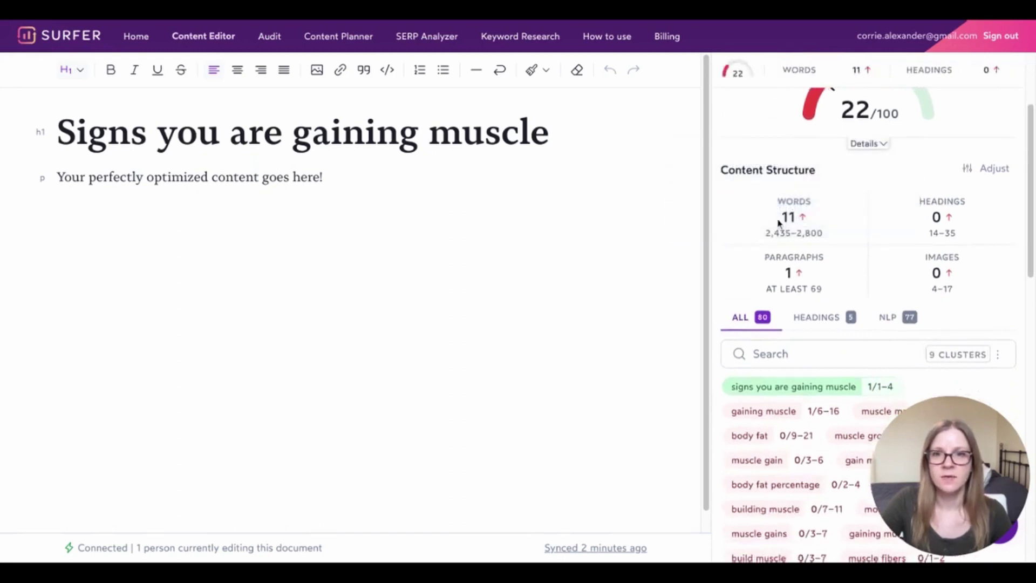
Step: Look through the suggested titles and their sample paragraphs for the "signs you are gaining muscle" article
mouse_move(753, 224)
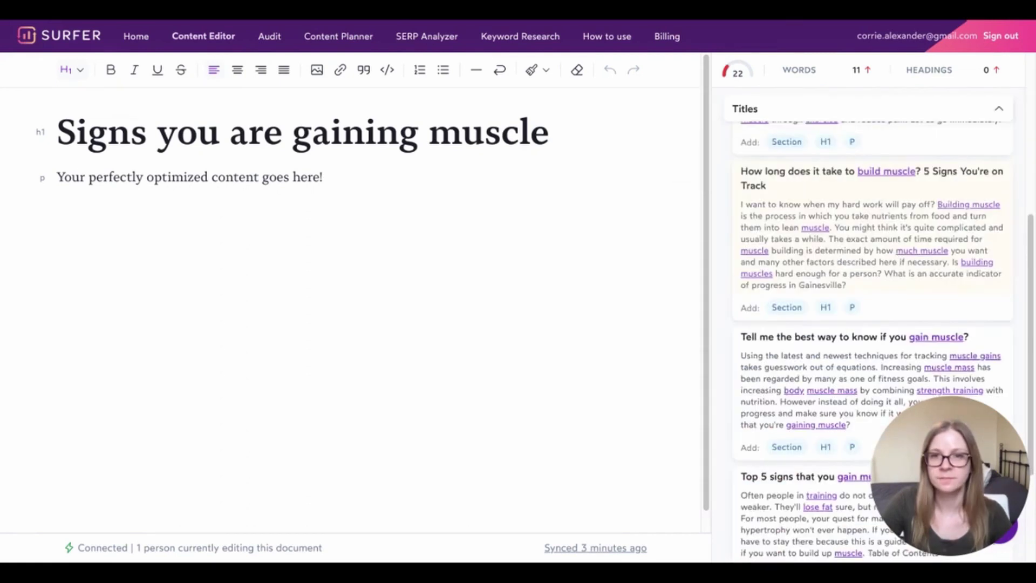
scroll(790, 220, up, 1)
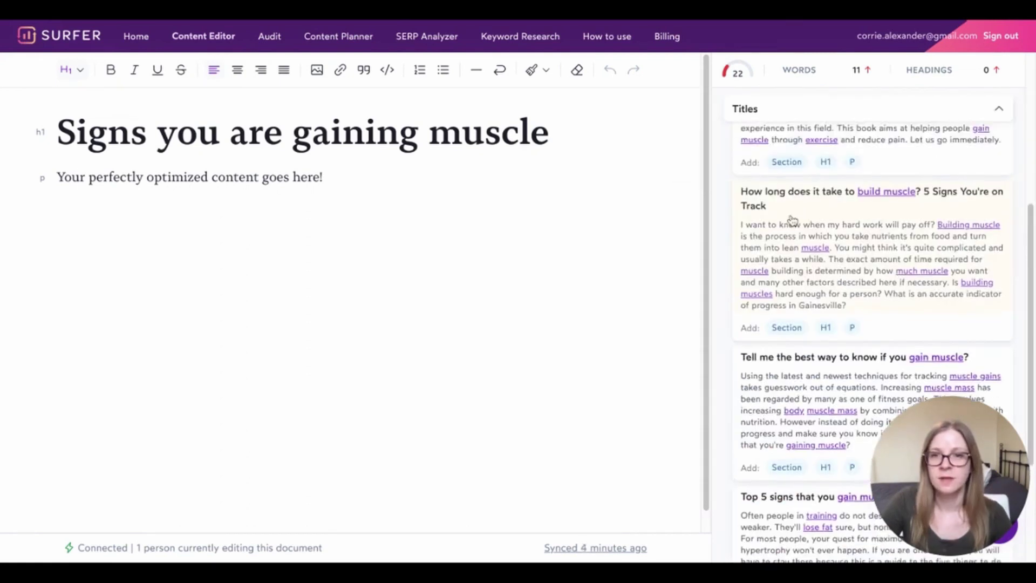
click(855, 231)
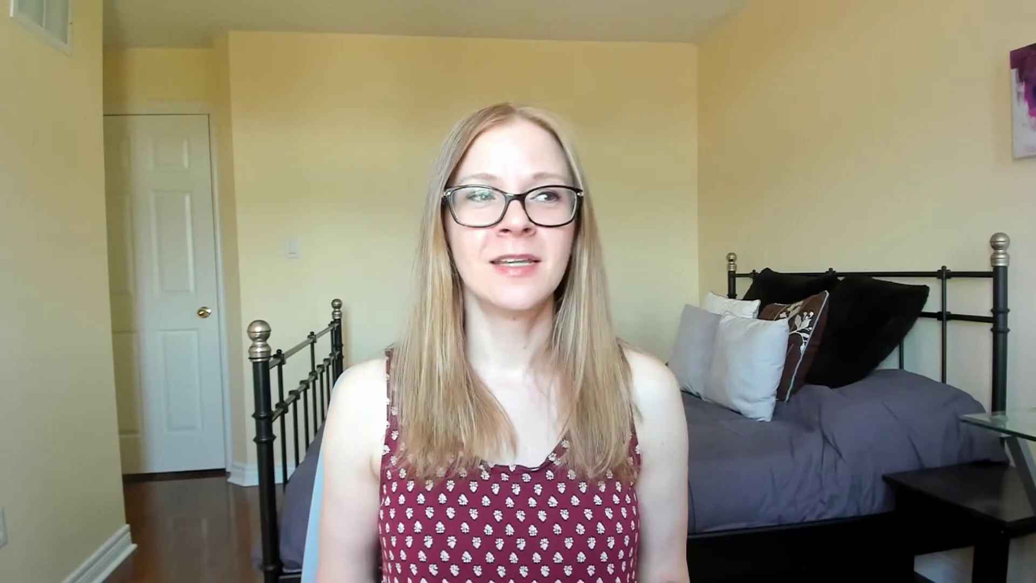